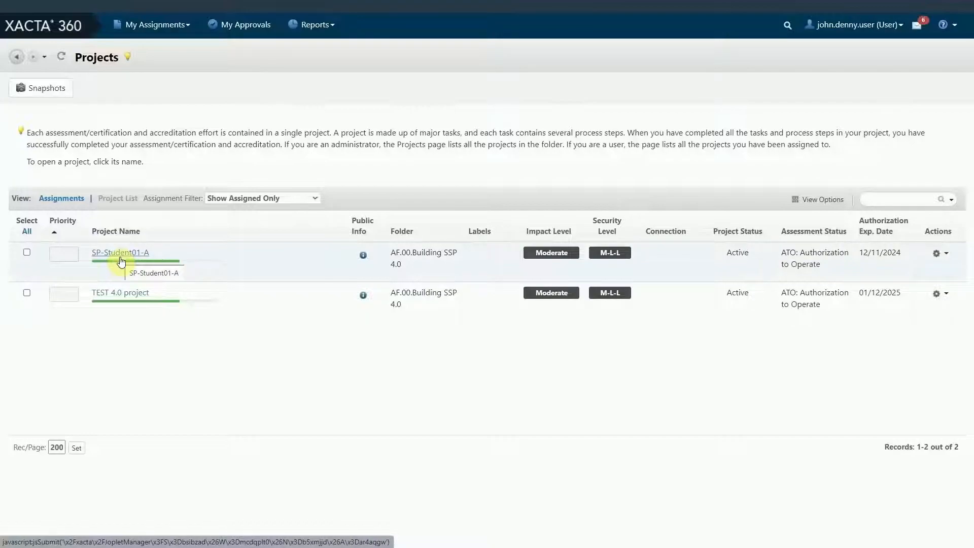
# Open the System Boundary Diagram process step of the Security Categorization task in project SP-Student01-A
pyautogui.click(121, 261)
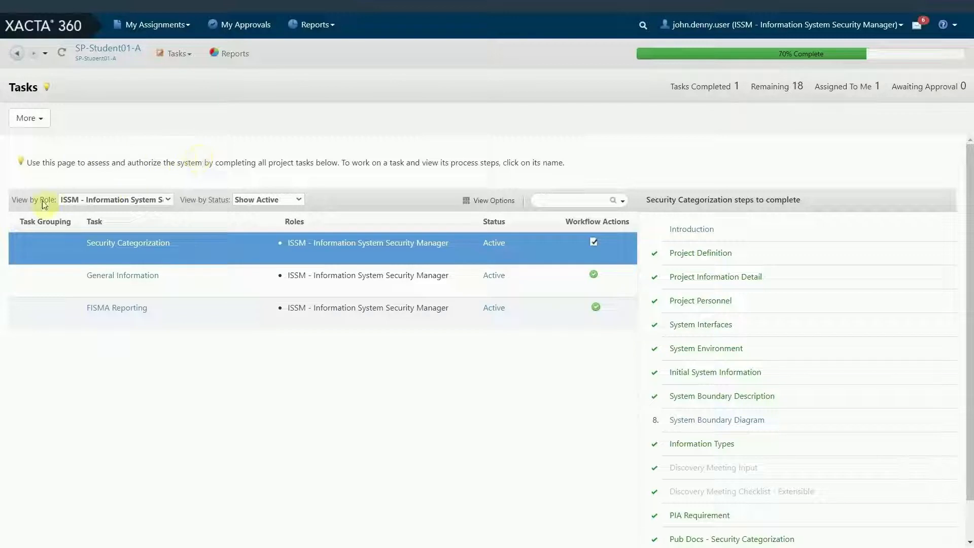
pyautogui.click(124, 249)
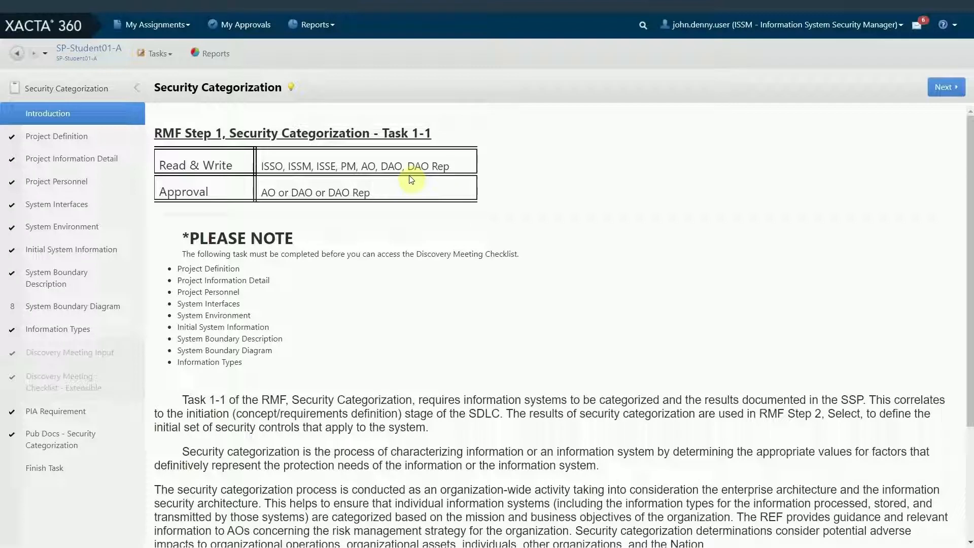
pyautogui.click(92, 311)
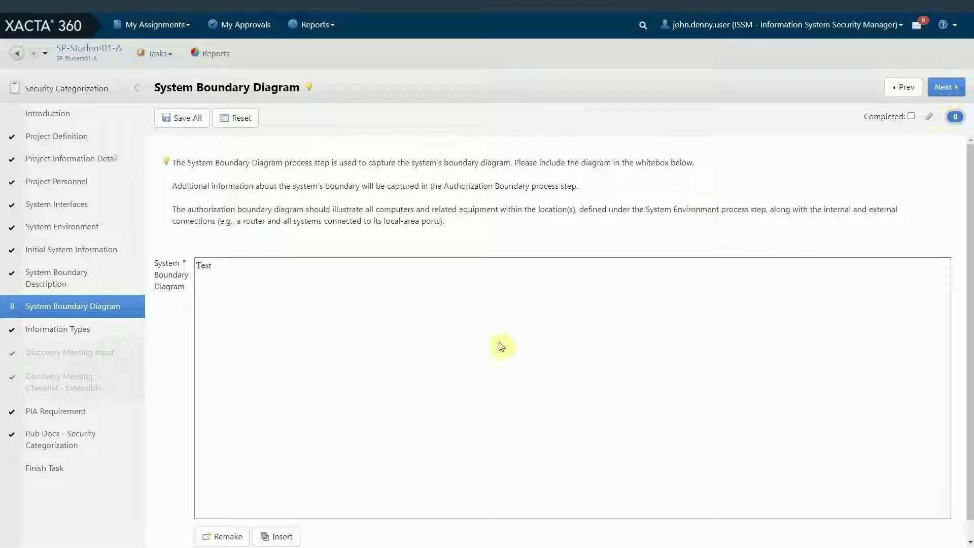
# Delete the existing "Test" text from the System Boundary Diagram field
pyautogui.scroll(-1, 497, 346)
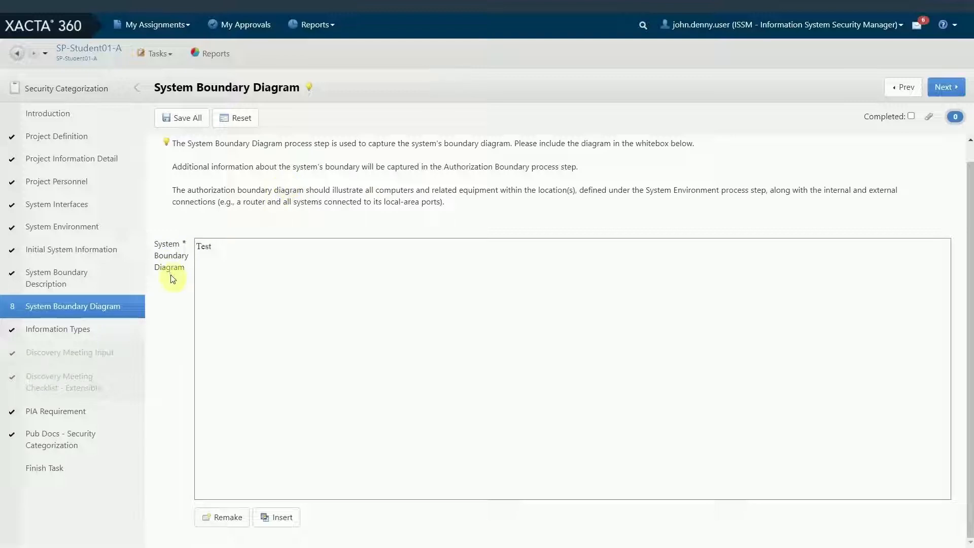
pyautogui.click(251, 283)
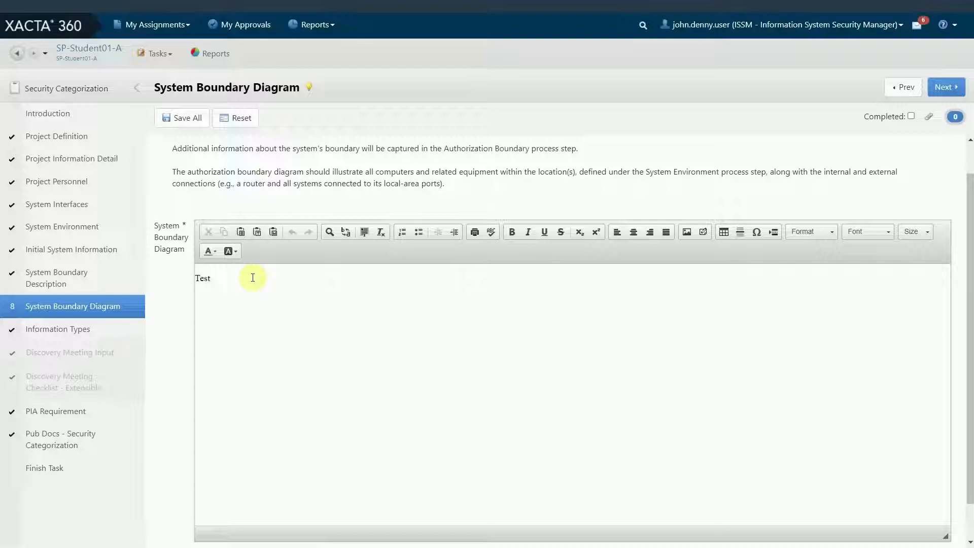
pyautogui.click(223, 278)
pyautogui.doubleClick(209, 277)
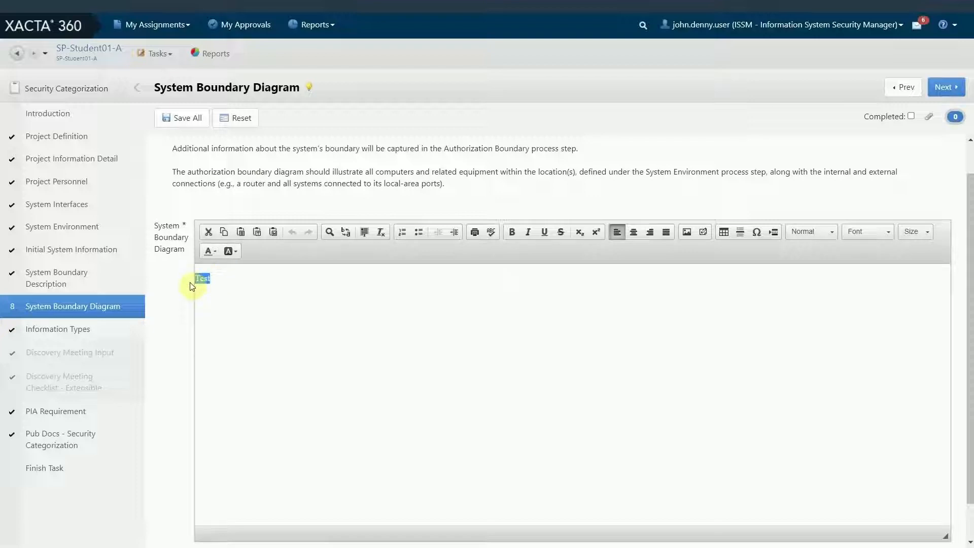
pyautogui.press('Delete')
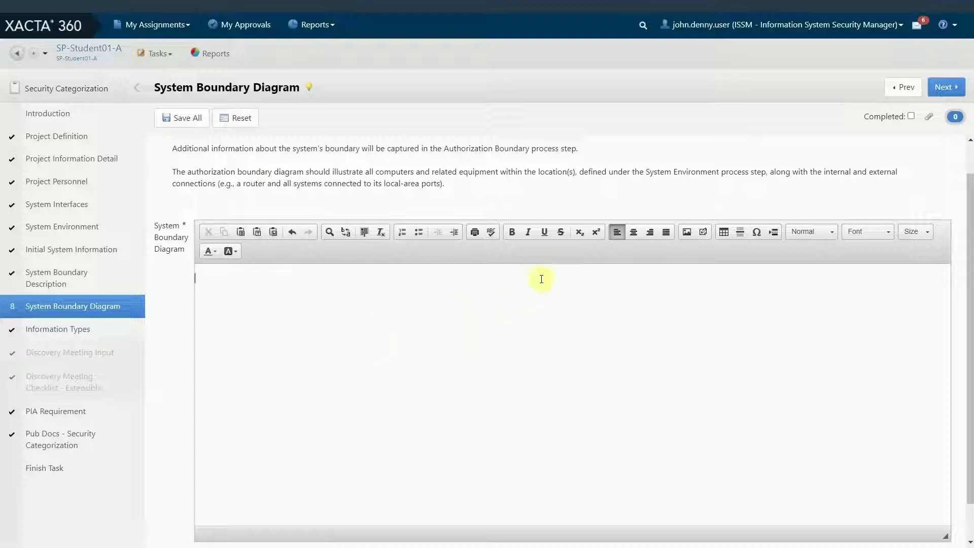
# Start inserting an image in the diagram field and choose Sample Xacta 360 Training Network System Boundary Diagram.jpg as the upload file
pyautogui.click(687, 234)
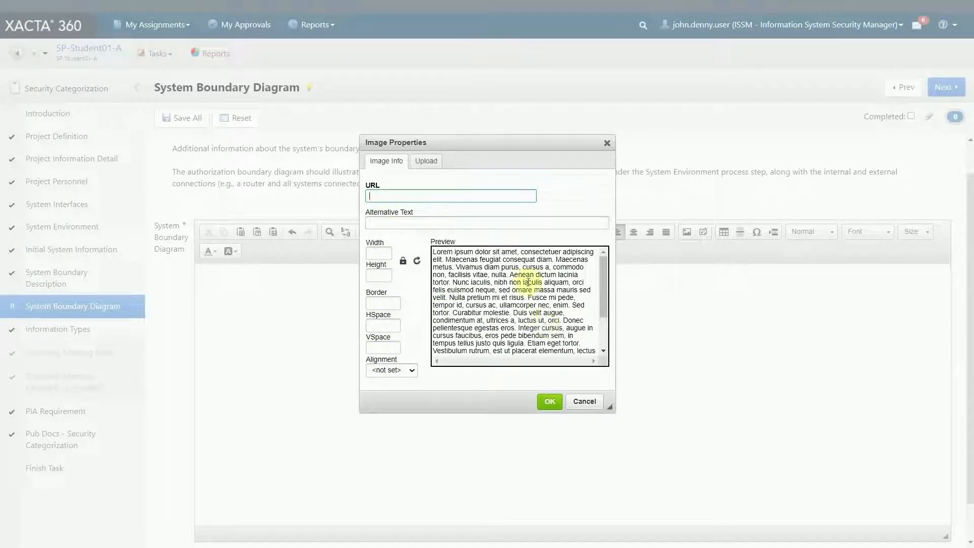
pyautogui.scroll(-5, 525, 279)
pyautogui.scroll(5, 529, 281)
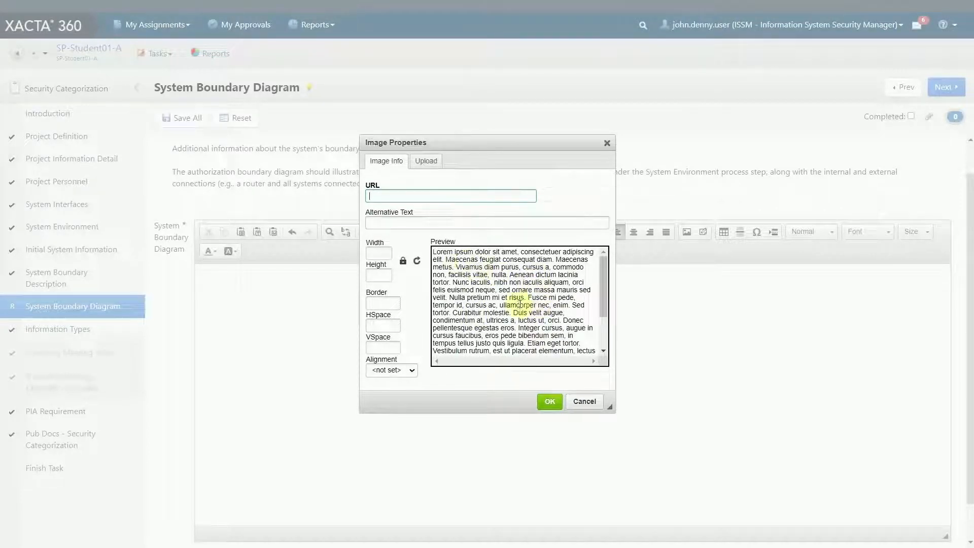
pyautogui.click(434, 163)
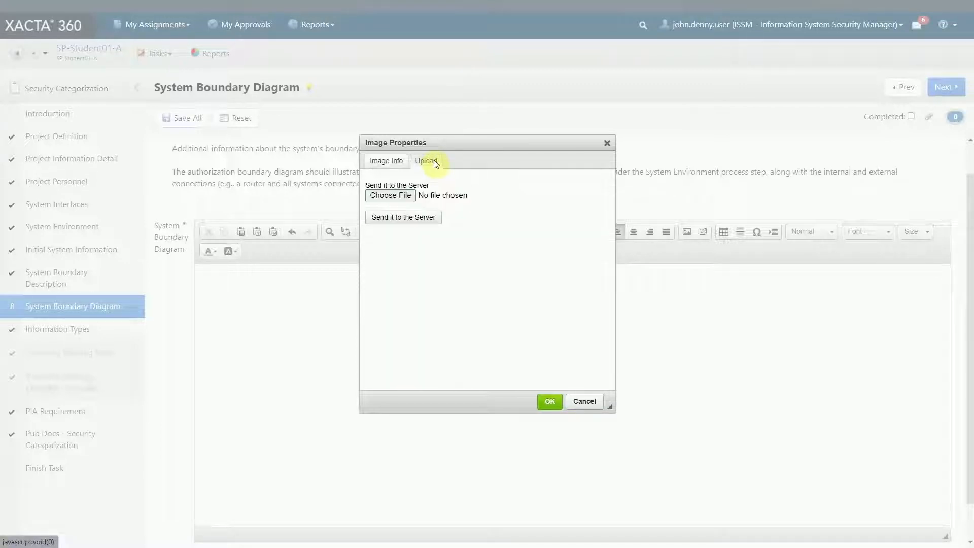
pyautogui.click(389, 199)
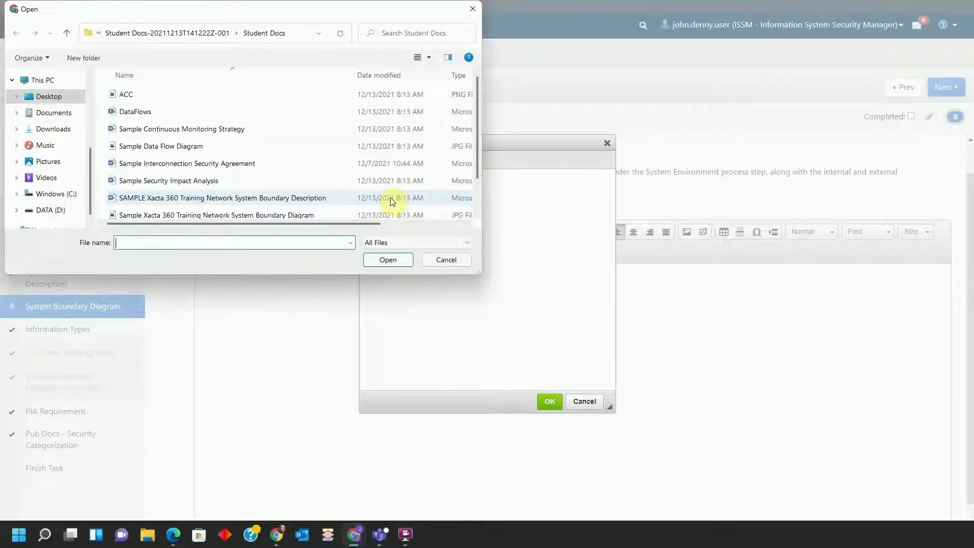
pyautogui.moveTo(478, 277); pyautogui.dragTo(564, 361)
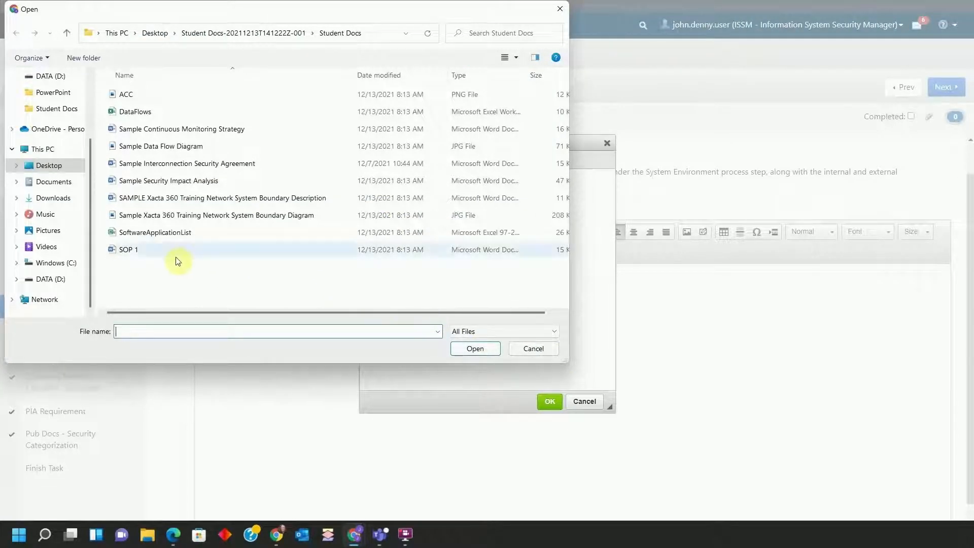
pyautogui.click(327, 216)
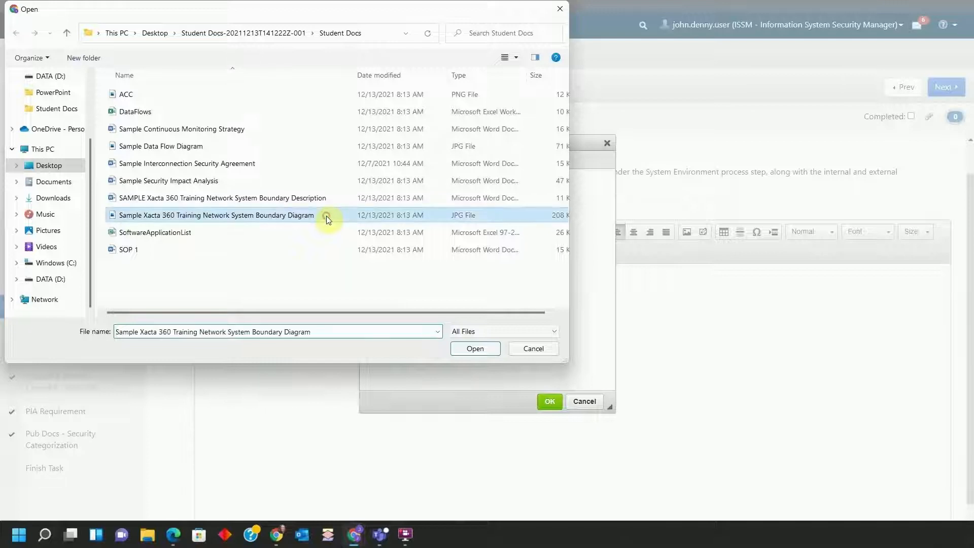
pyautogui.click(475, 349)
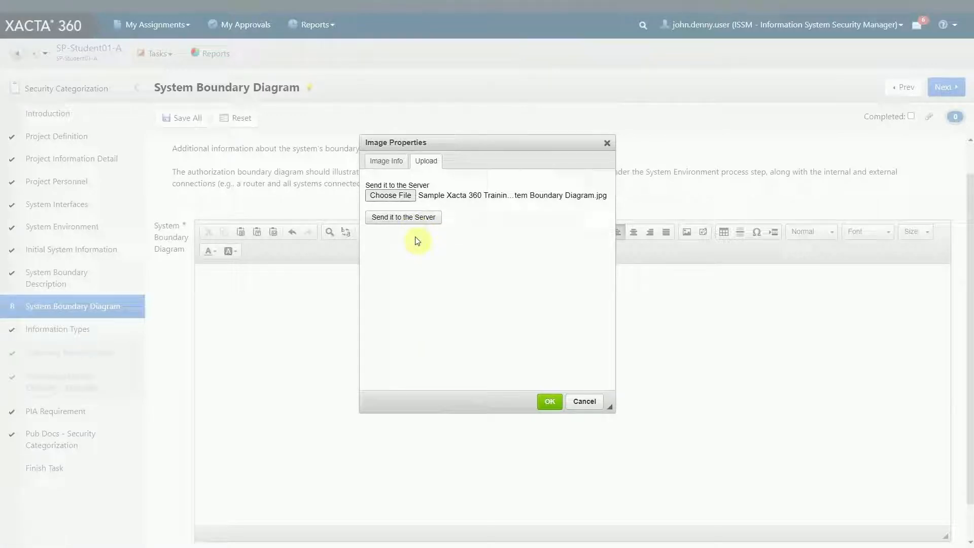
# Send the chosen image to the server, insert it into the diagram field and save the page
pyautogui.click(417, 219)
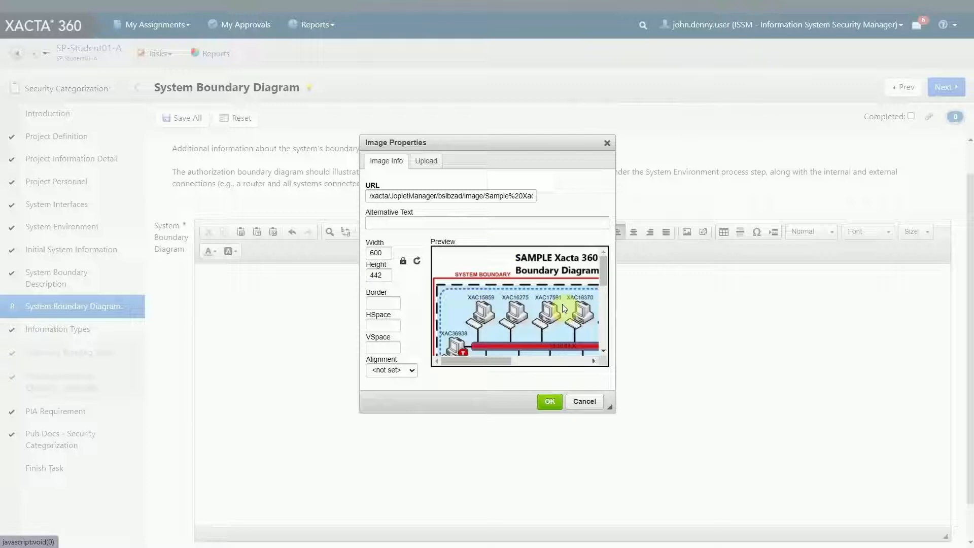
pyautogui.click(549, 402)
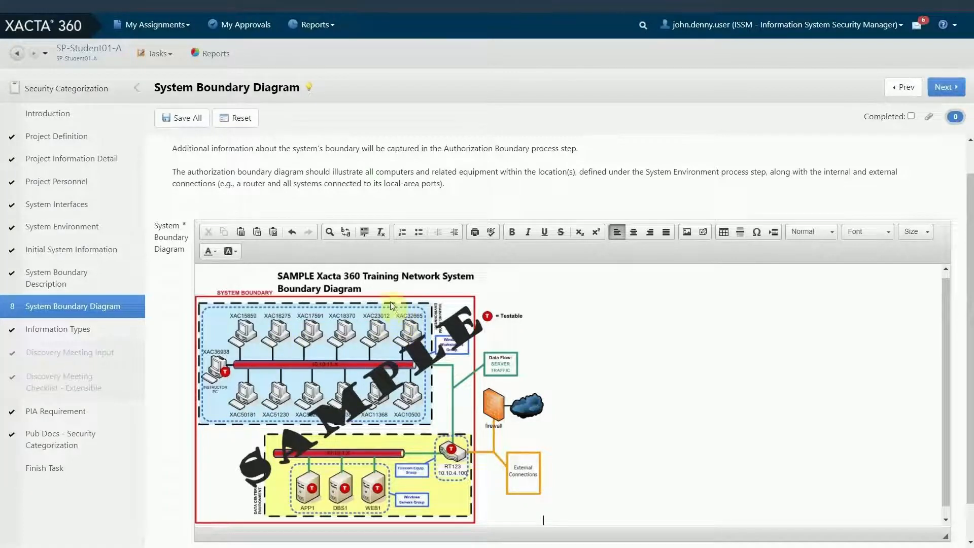
pyautogui.click(183, 121)
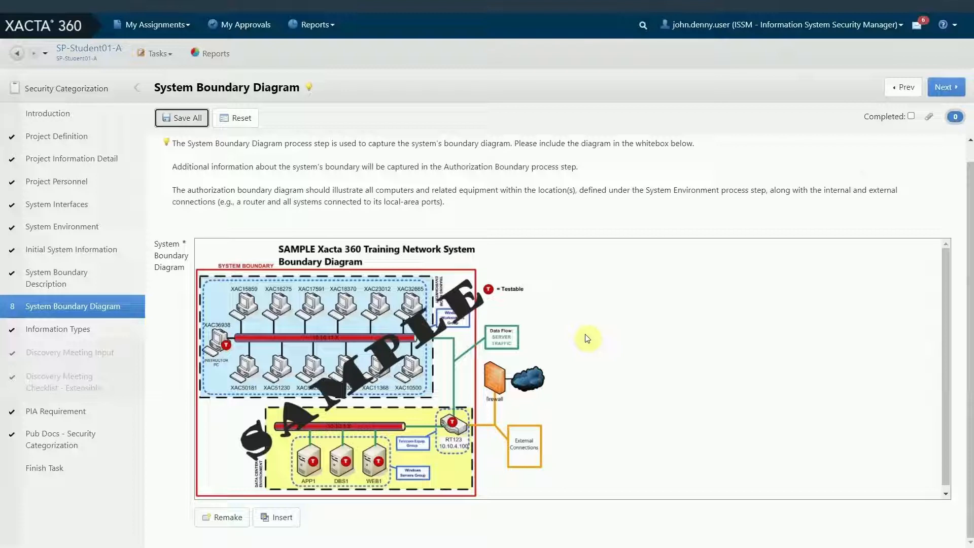
# Add a page artifact with Sample Xacta 360 Training Network System Boundary Diagram.jpg as its source file
pyautogui.click(931, 123)
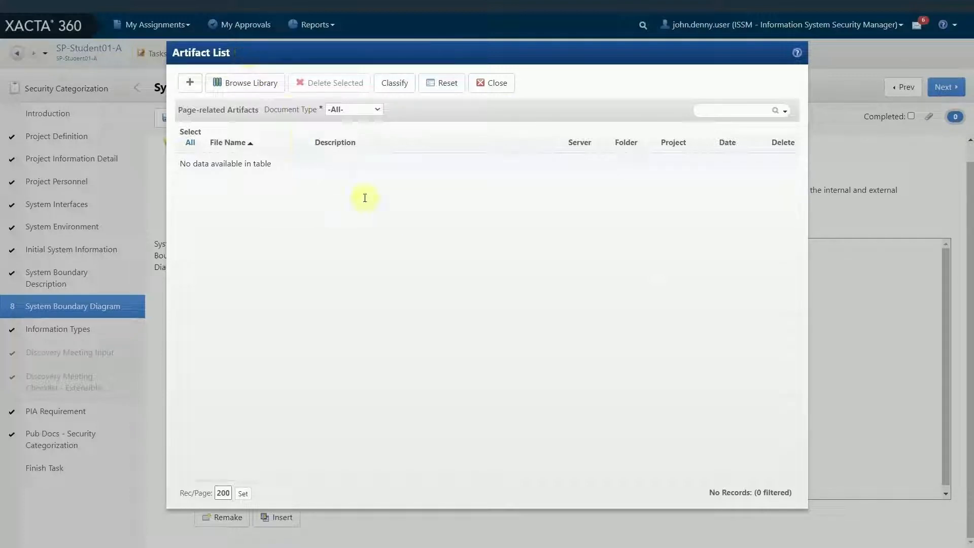
pyautogui.click(190, 90)
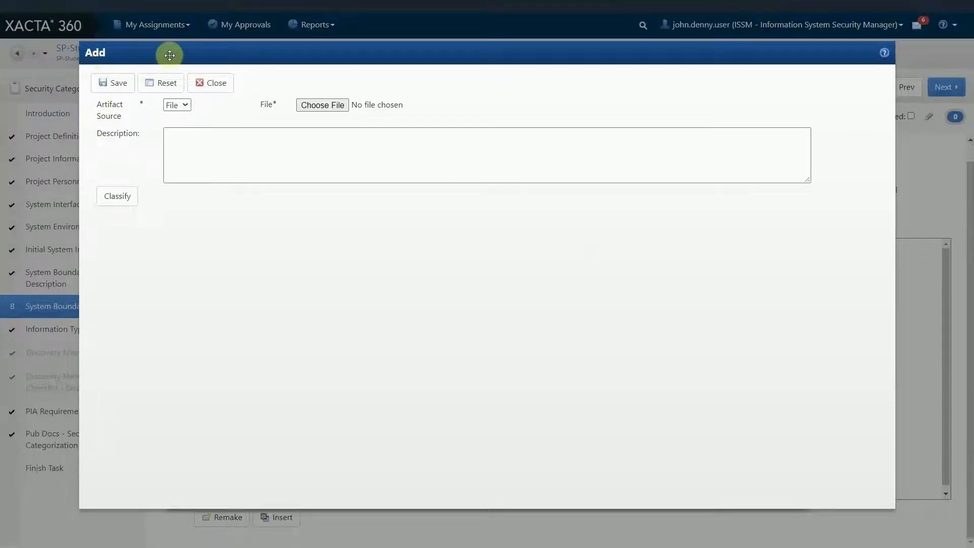
pyautogui.click(325, 106)
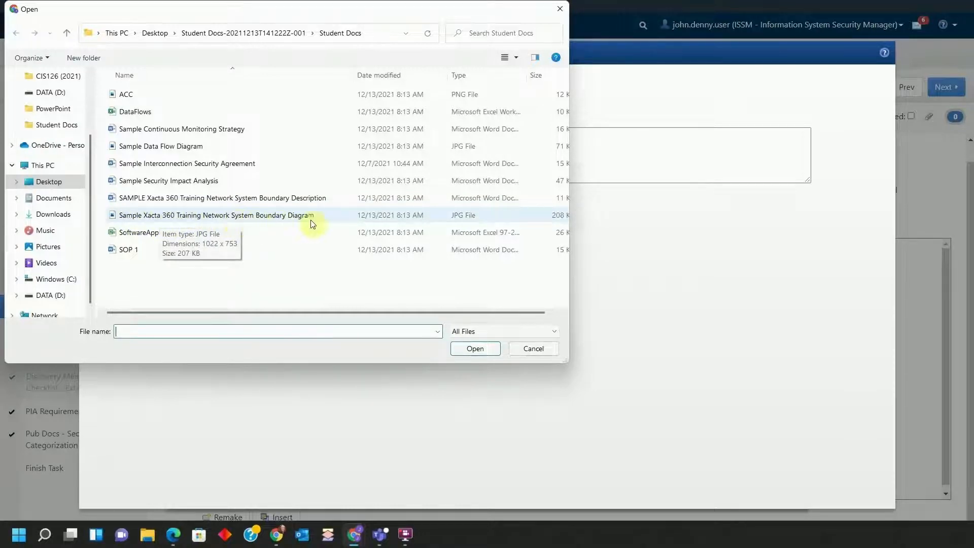
pyautogui.click(353, 216)
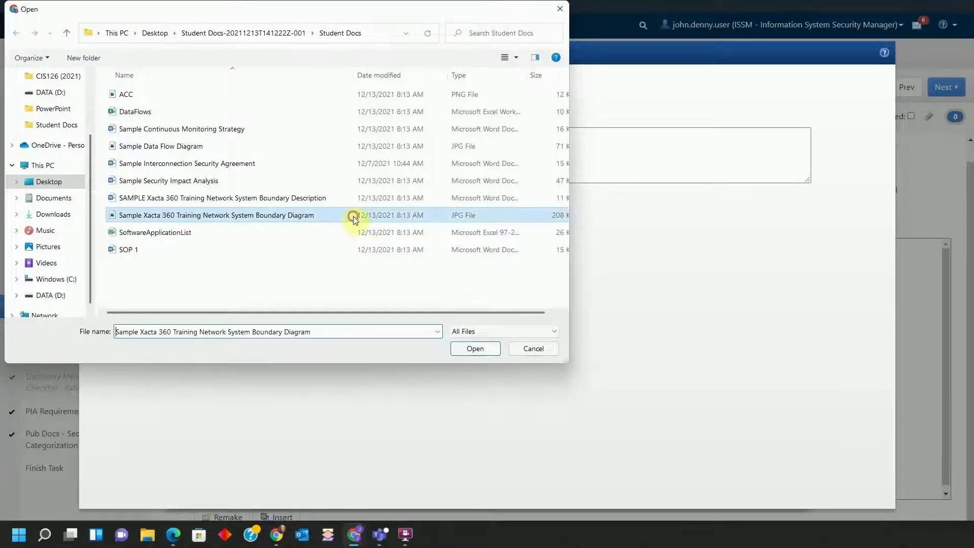
pyautogui.click(496, 350)
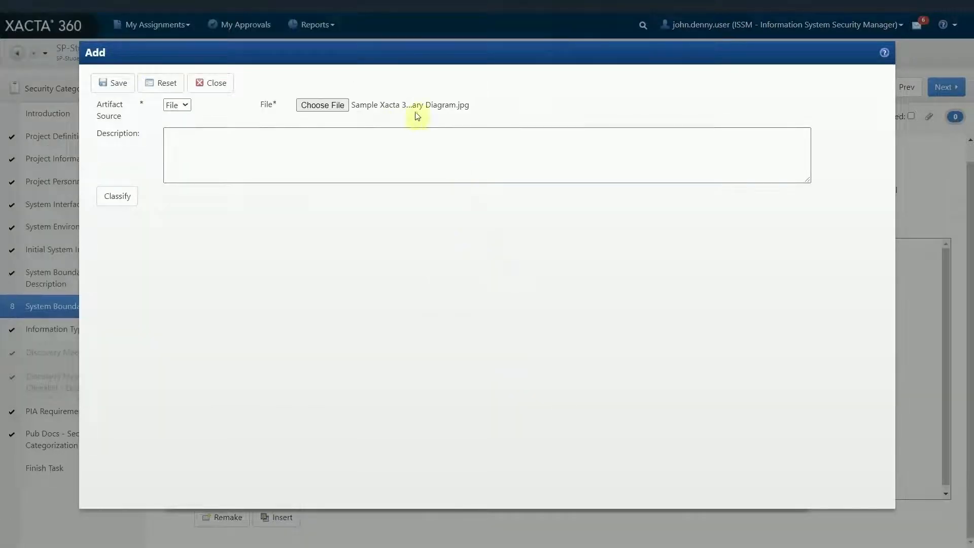
# Enter "Xacta 360 Training System Boundary Diagram" as the artifact's description
pyautogui.click(270, 135)
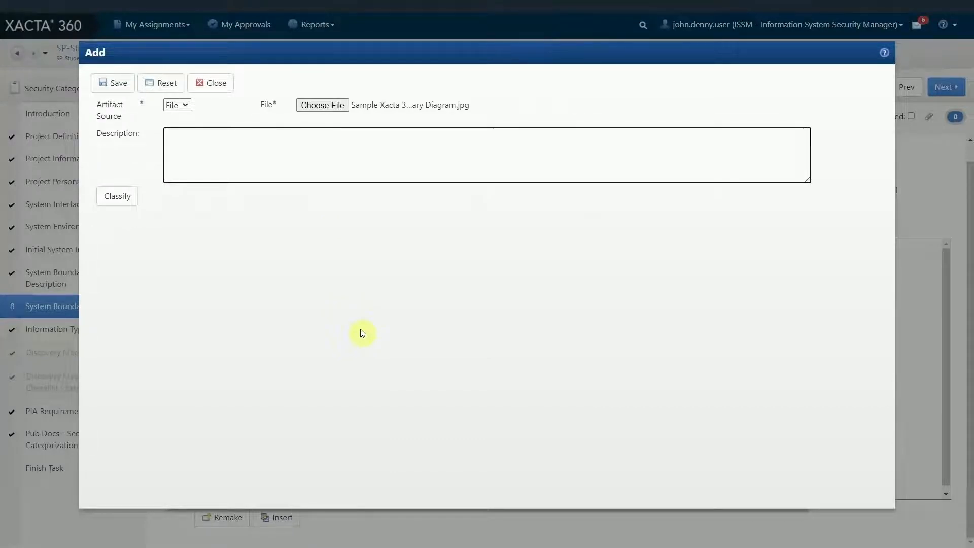
pyautogui.write('Xacta 360 Training')
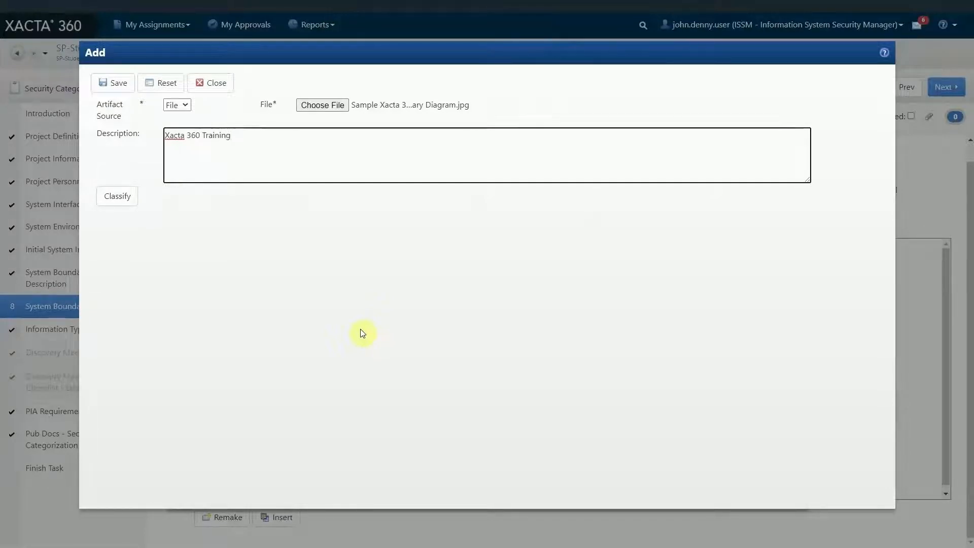
pyautogui.write(' System Boun')
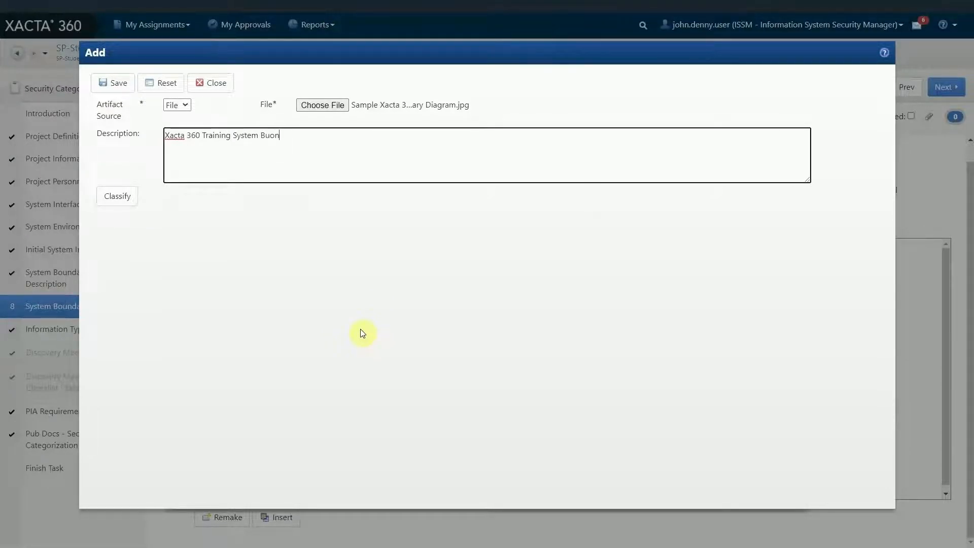
pyautogui.press('BackSpace')
pyautogui.press('BackSpace')
pyautogui.press('BackSpace')
pyautogui.write('oundary Diagrm')
pyautogui.press('BackSpace')
pyautogui.write('am')
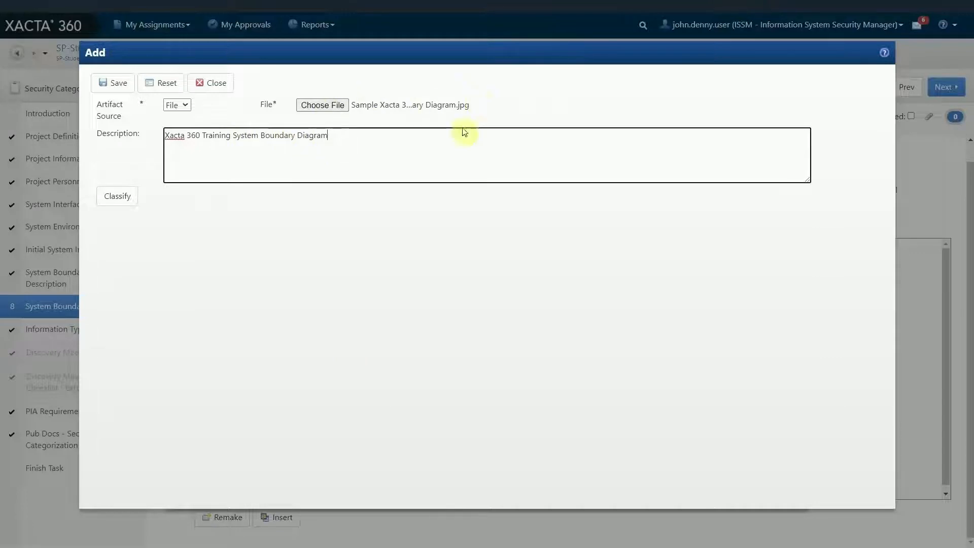
# Classify the artifact as UNCLASSIFIED, without adding a dissemination, and save and confirm the marking
pyautogui.click(127, 204)
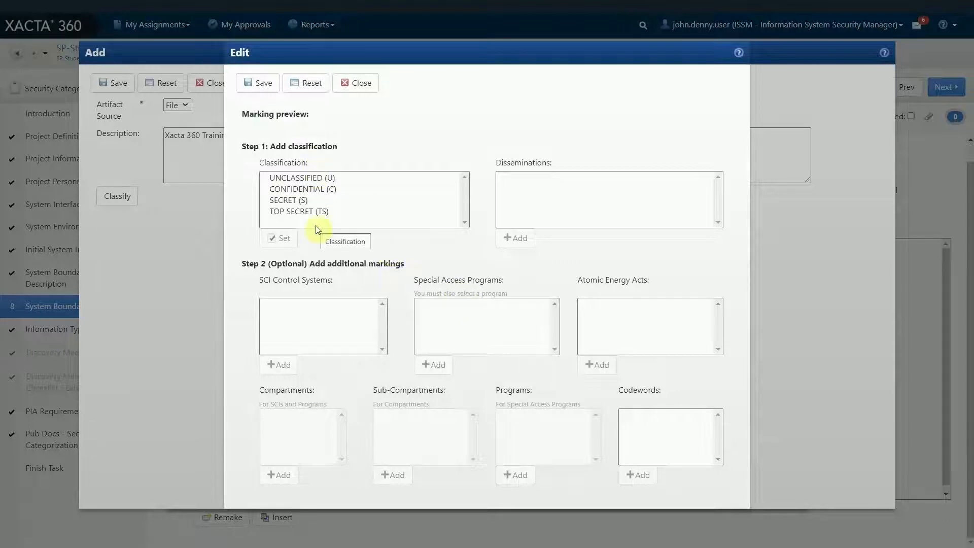
pyautogui.click(307, 178)
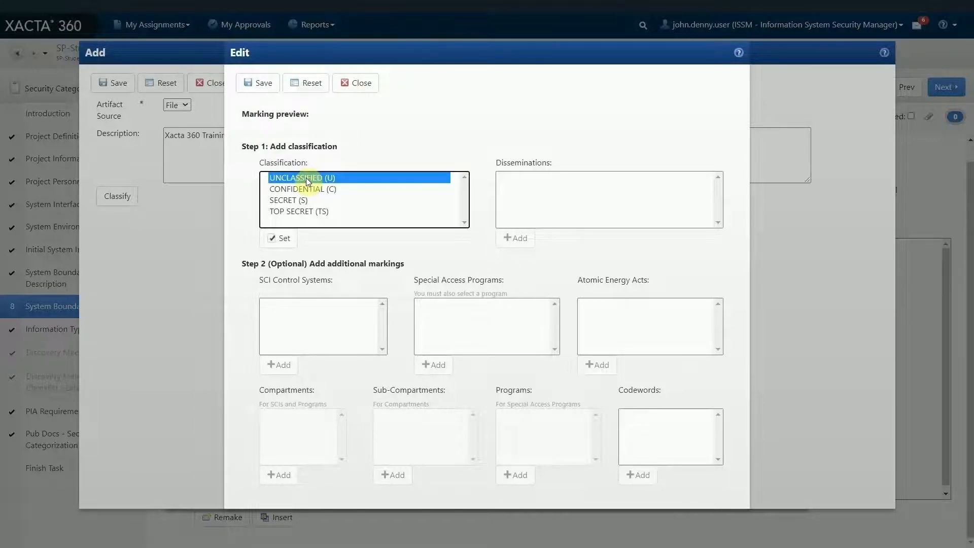
pyautogui.click(285, 242)
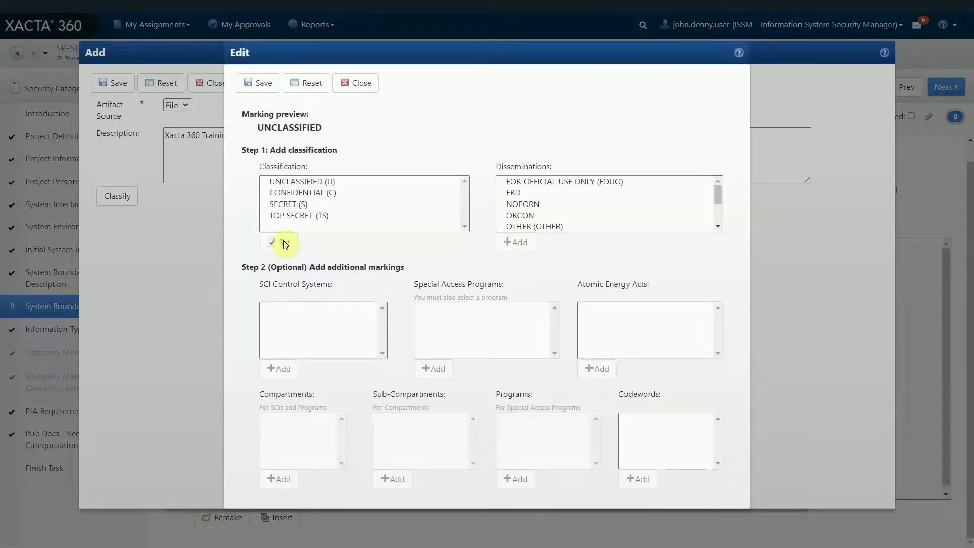
pyautogui.moveTo(280, 135)
pyautogui.click(531, 185)
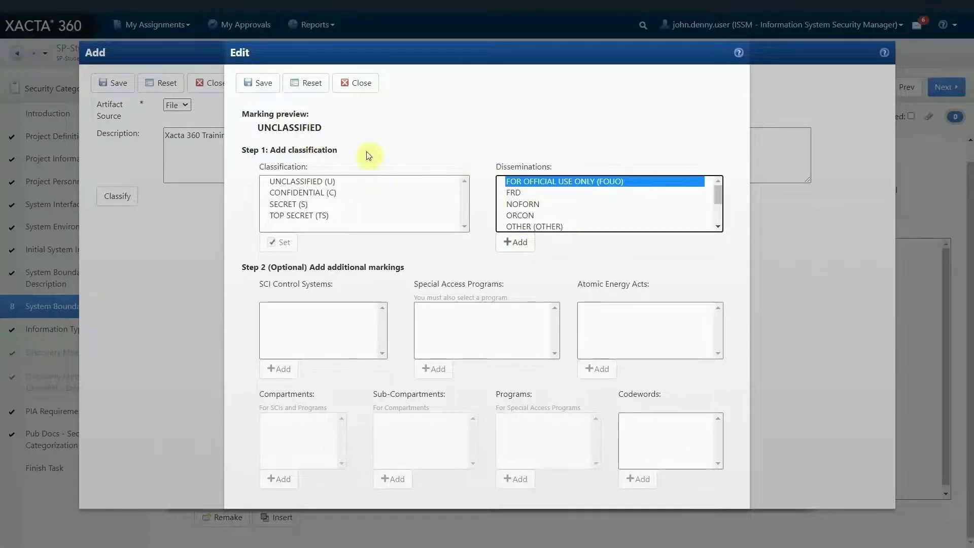
pyautogui.moveTo(288, 138)
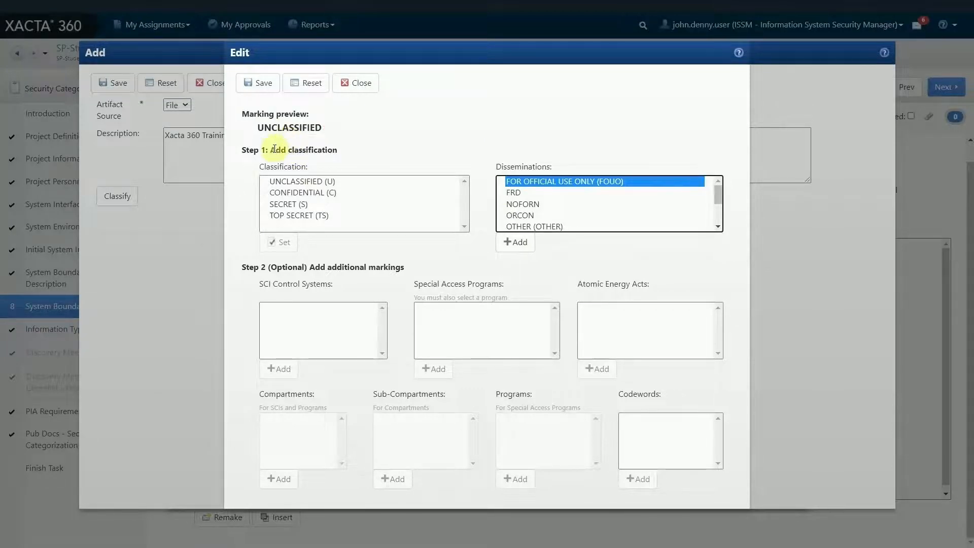
pyautogui.click(256, 84)
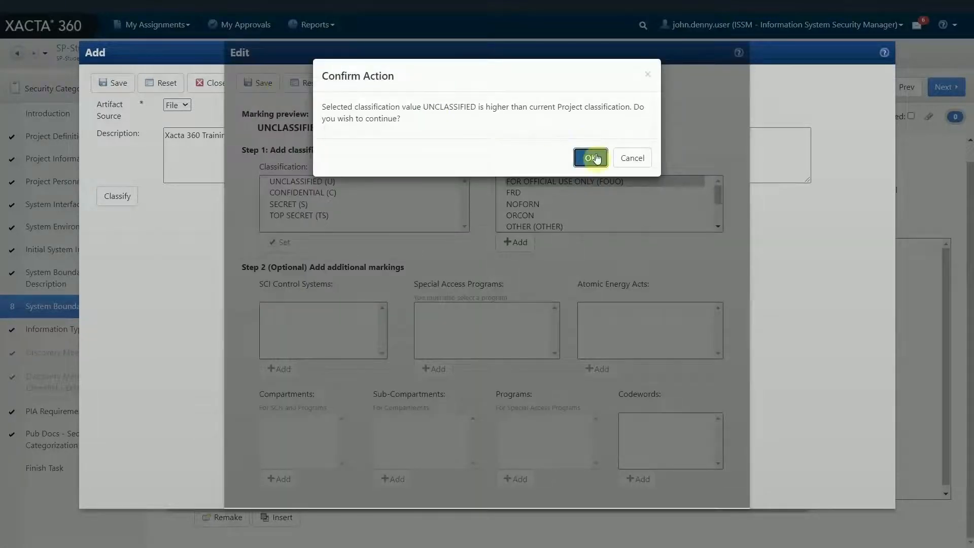
pyautogui.click(592, 158)
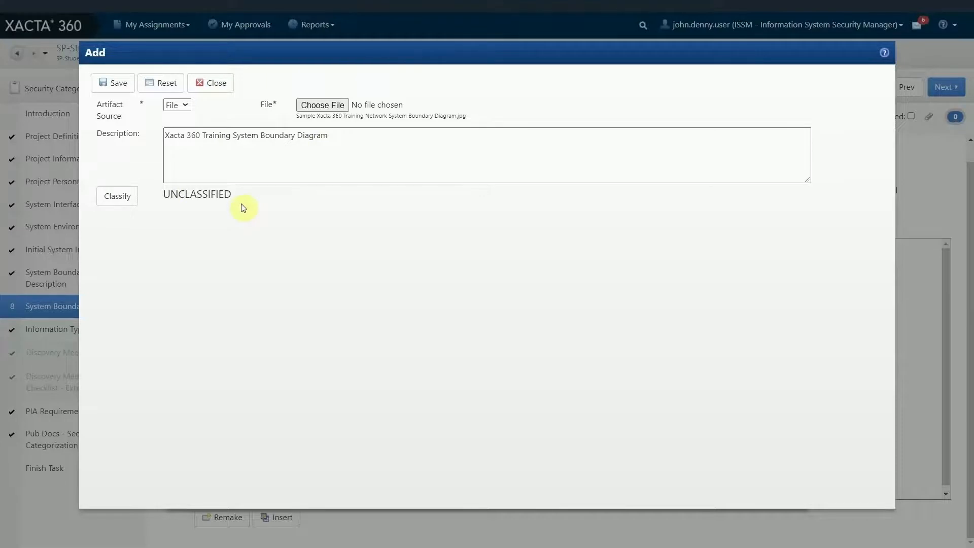
# Save the artifact, close the artifact list and mark the System Boundary Diagram step as completed
pyautogui.click(116, 84)
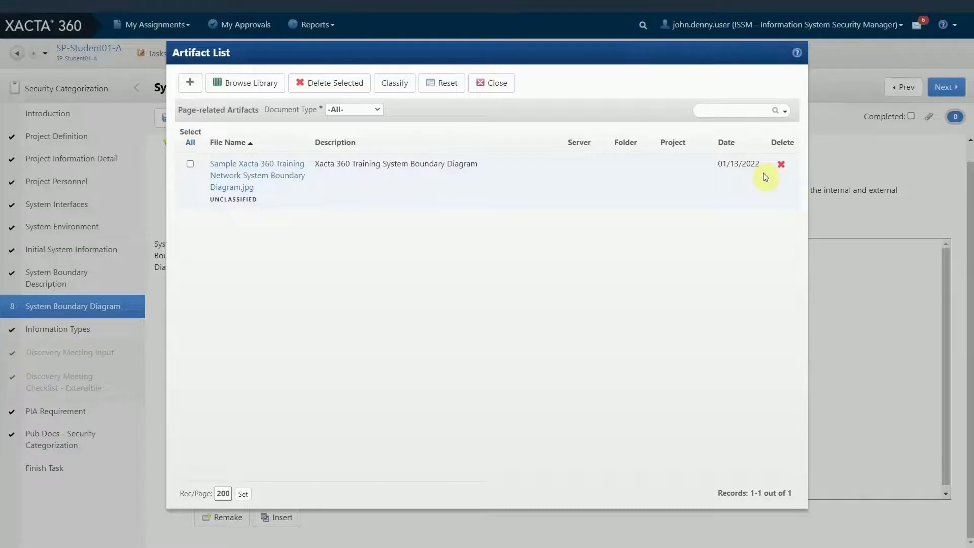
pyautogui.click(503, 89)
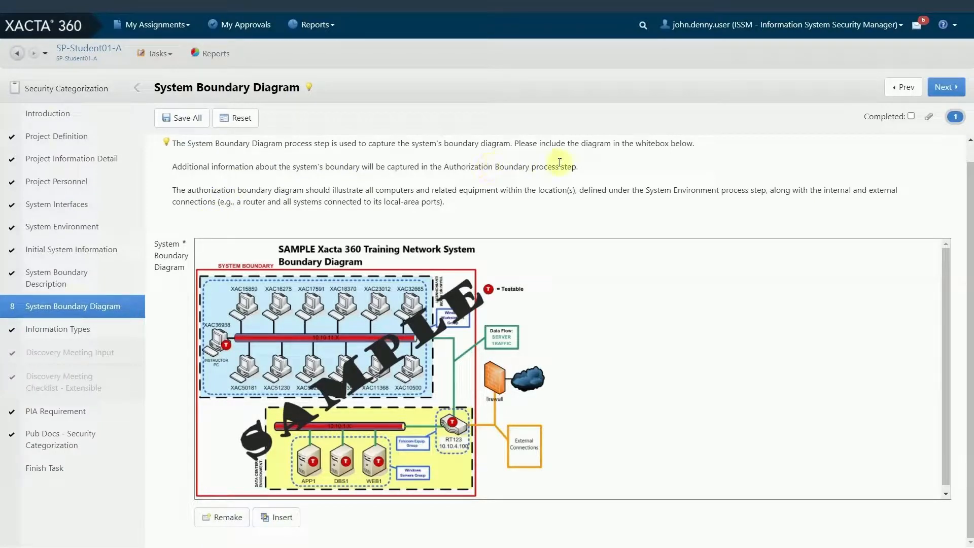
pyautogui.click(911, 117)
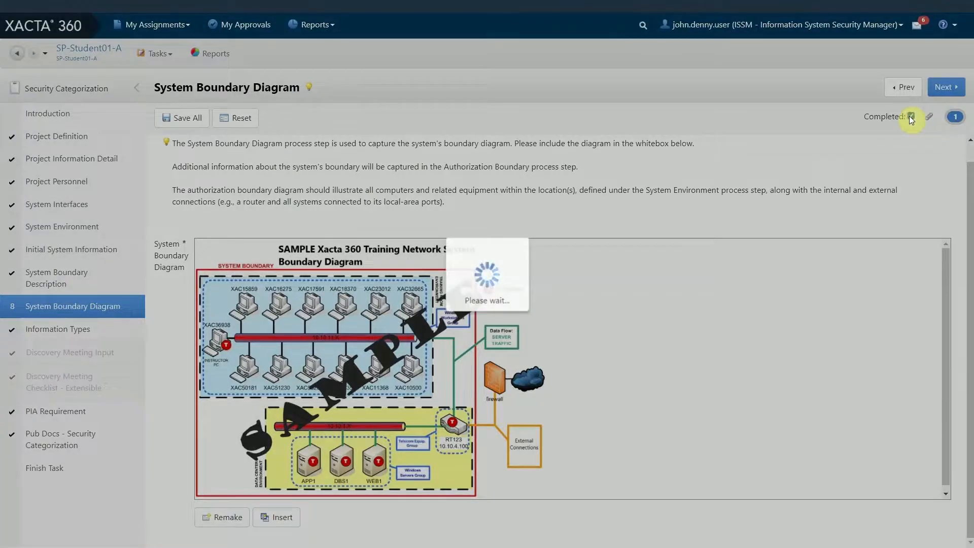